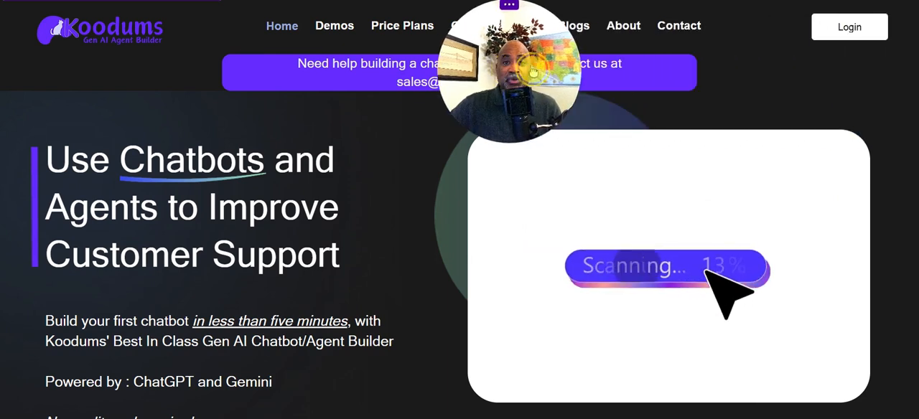
# - Log in to Koodums and start creating a new agent from the agents list
pyautogui.click(849, 27)
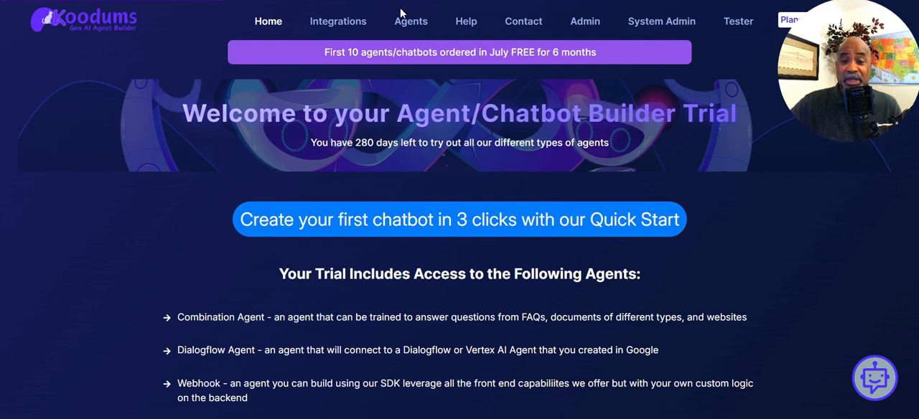
pyautogui.click(414, 24)
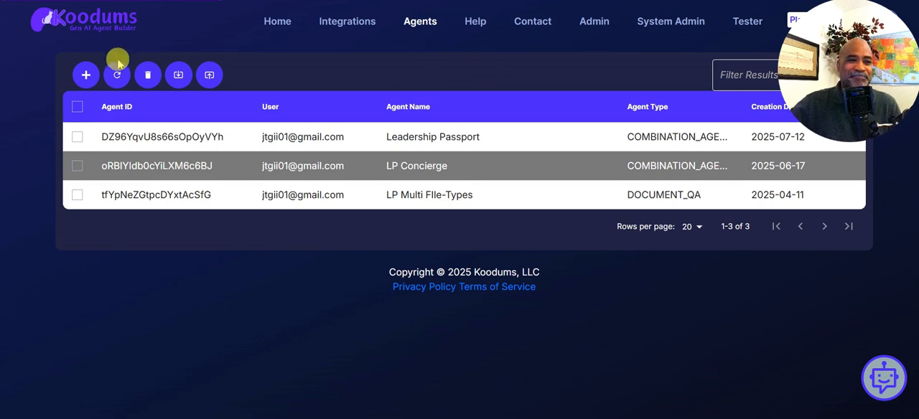
pyautogui.click(86, 78)
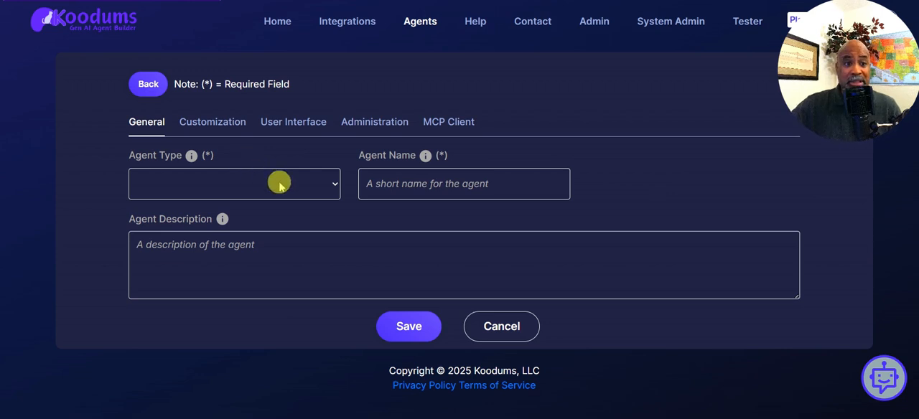
# - Set the new agent's type to Combination Agent and name it Leadership Passport
pyautogui.click(335, 188)
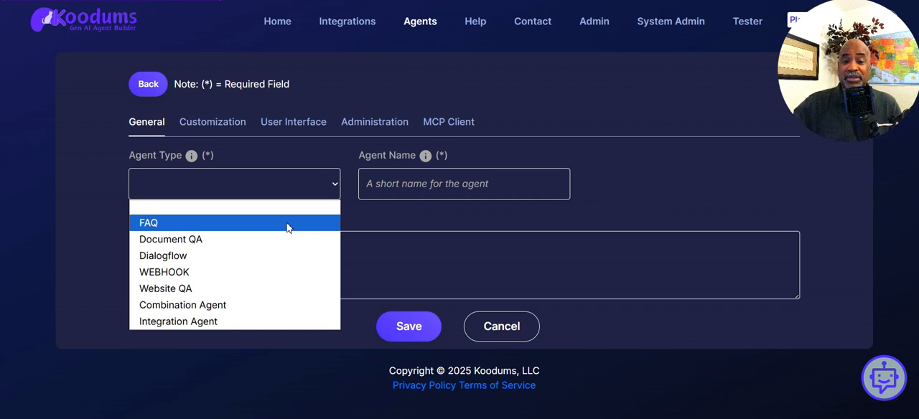
pyautogui.click(244, 307)
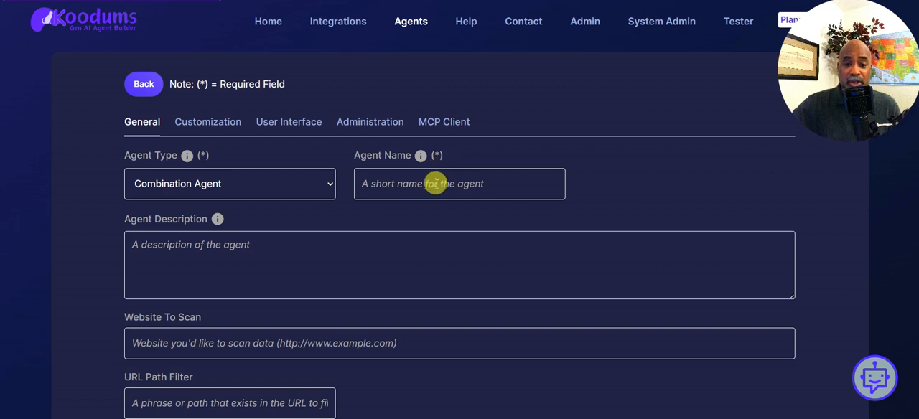
pyautogui.click(425, 187)
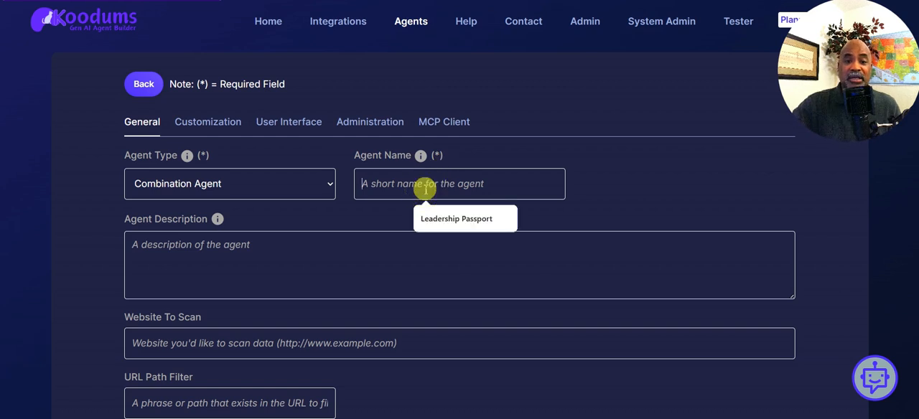
pyautogui.click(468, 219)
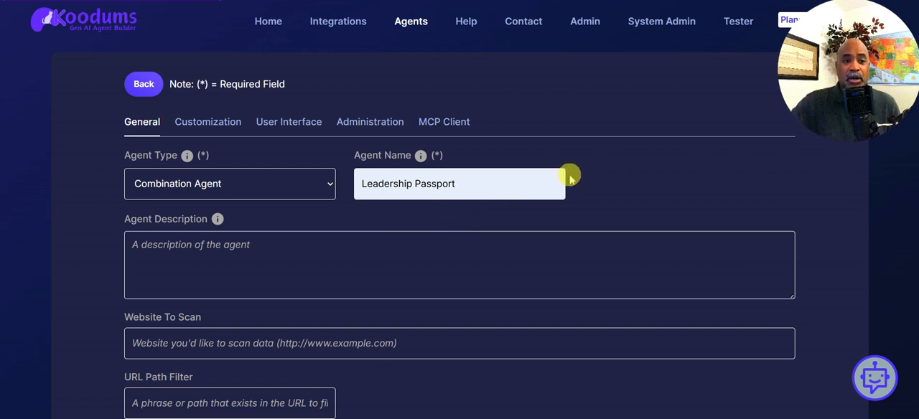
pyautogui.scroll(-1, 573, 173)
pyautogui.scroll(-3, 572, 173)
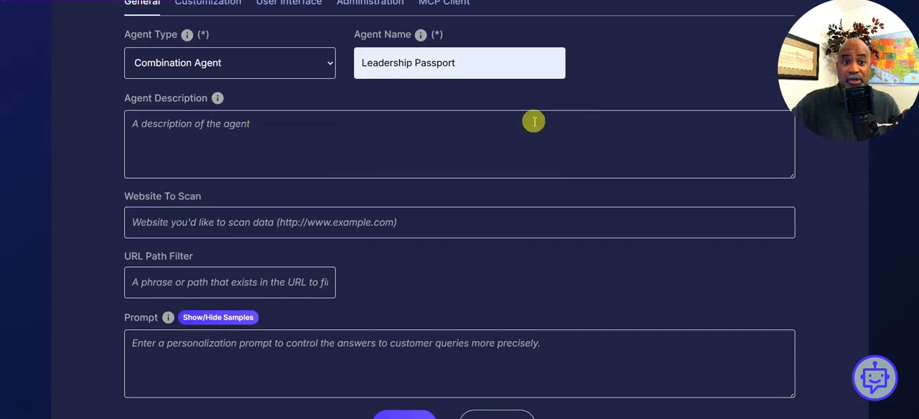
pyautogui.scroll(-2, 535, 120)
pyautogui.scroll(-1, 533, 117)
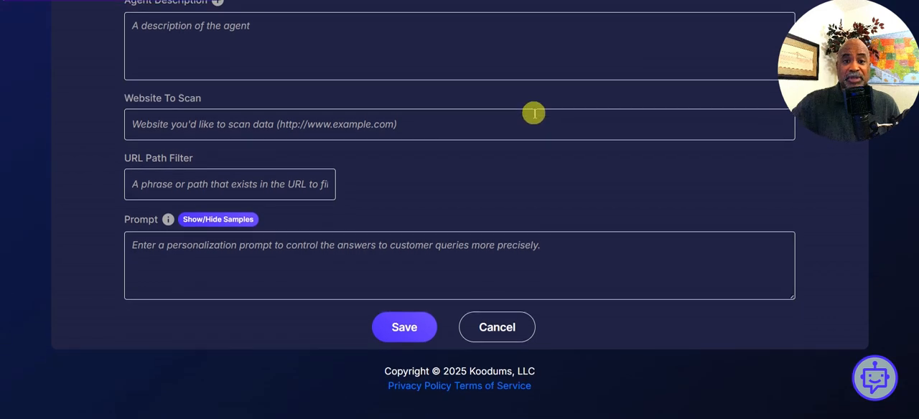
pyautogui.click(420, 129)
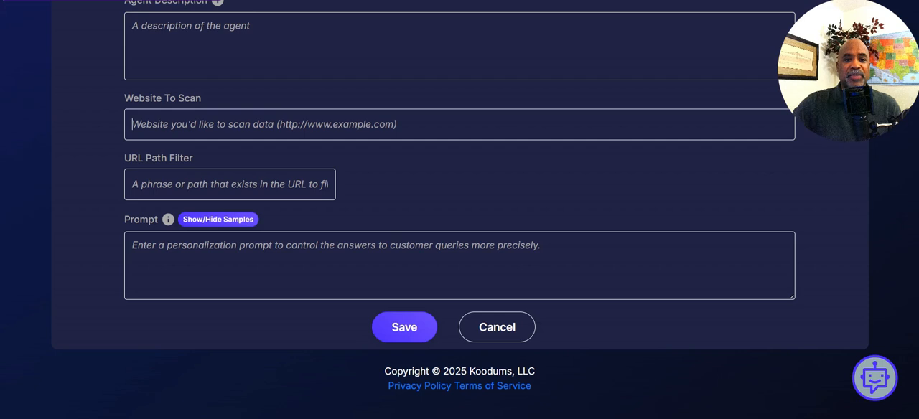
pyautogui.click(262, 123)
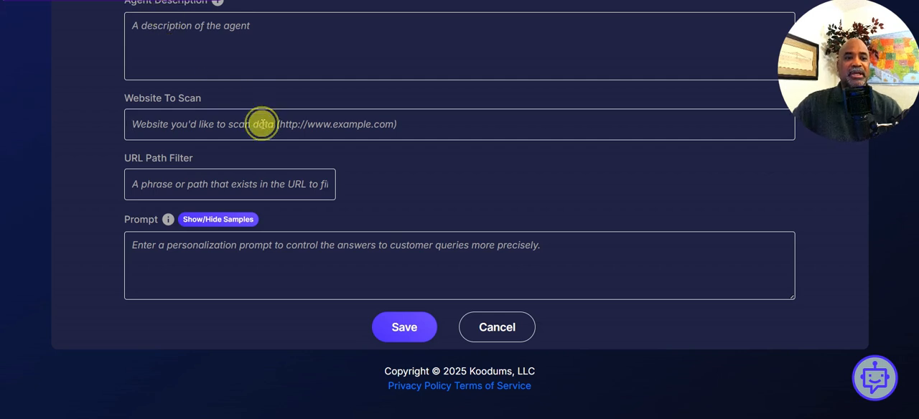
pyautogui.write('https://www.leadershippassport.com/')
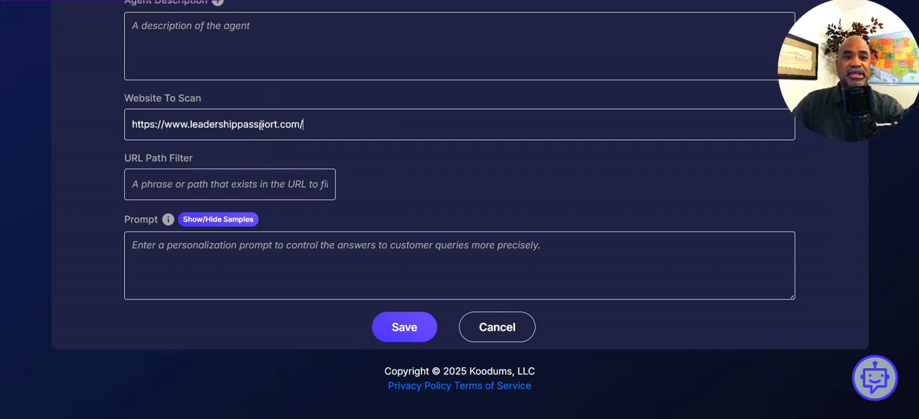
# - Enter the agent prompt "Always speak in the third person." with corrected capitalization and save the agent
pyautogui.click(233, 246)
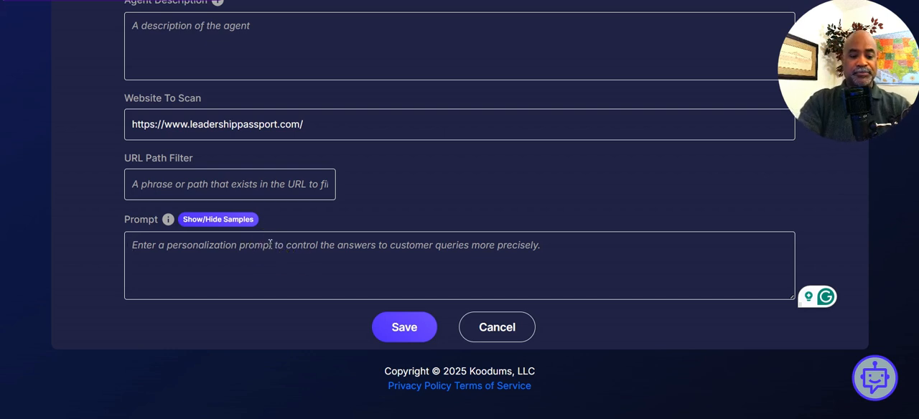
pyautogui.write('ALways ')
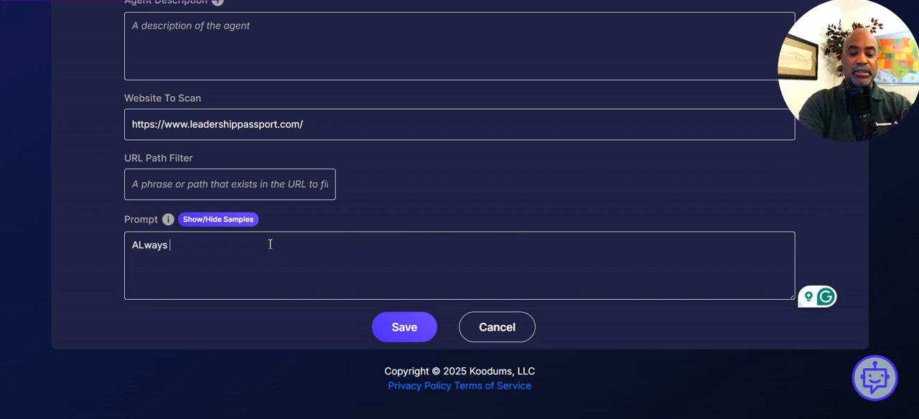
pyautogui.write('speak in th')
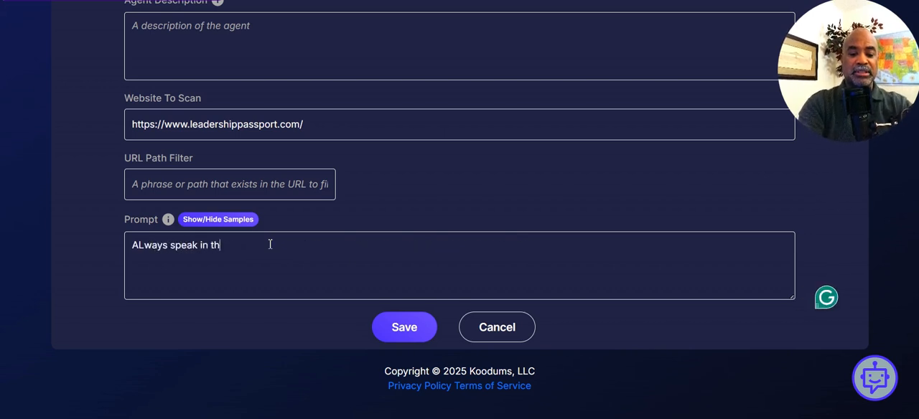
pyautogui.write('e third person.')
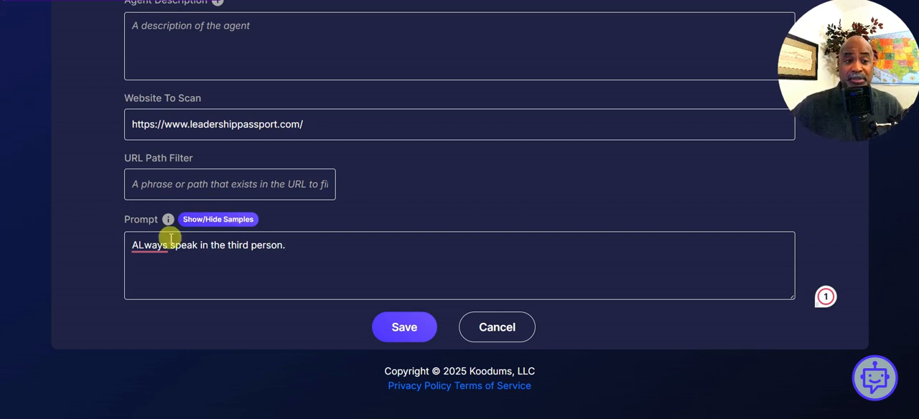
pyautogui.click(144, 244)
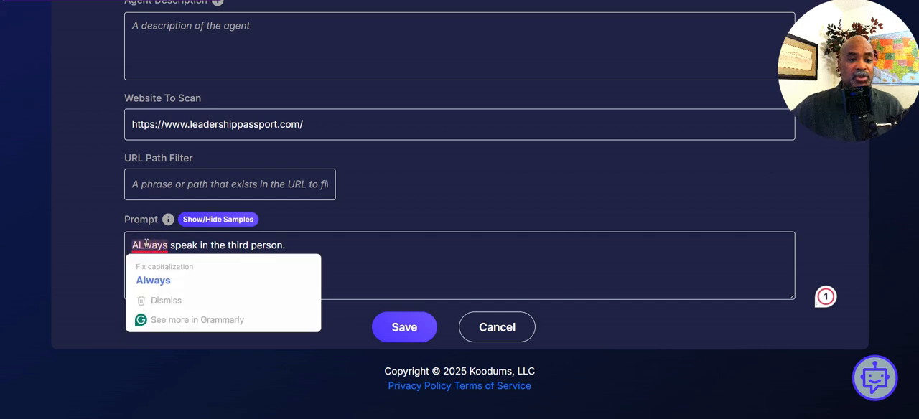
pyautogui.click(153, 280)
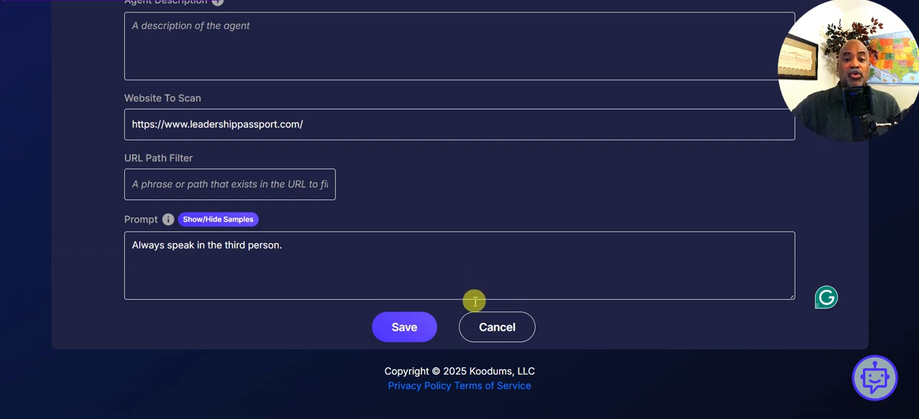
pyautogui.click(411, 328)
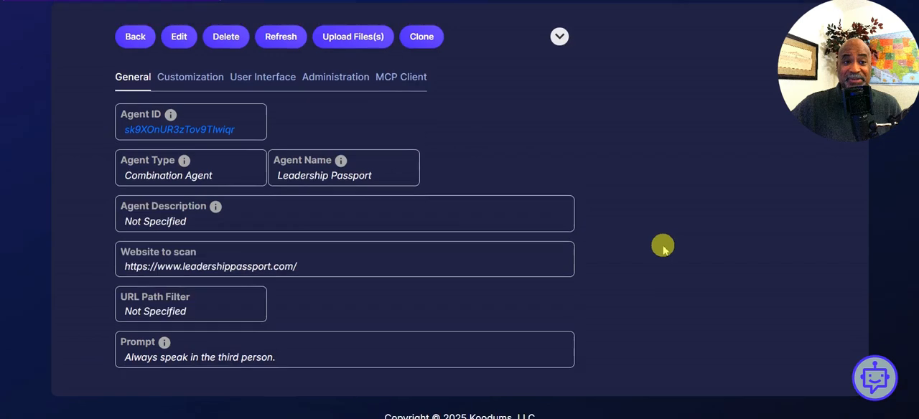
# - Reveal the additional agent actions and start the website scan for the new Leadership Passport agent
pyautogui.scroll(3, 660, 248)
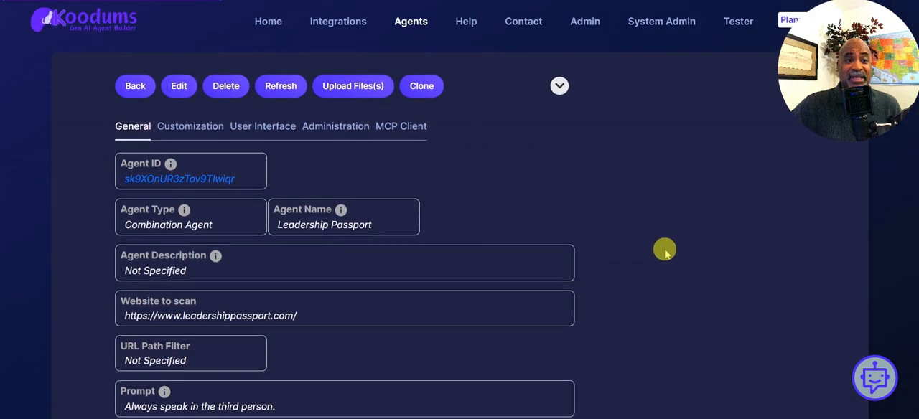
pyautogui.click(431, 88)
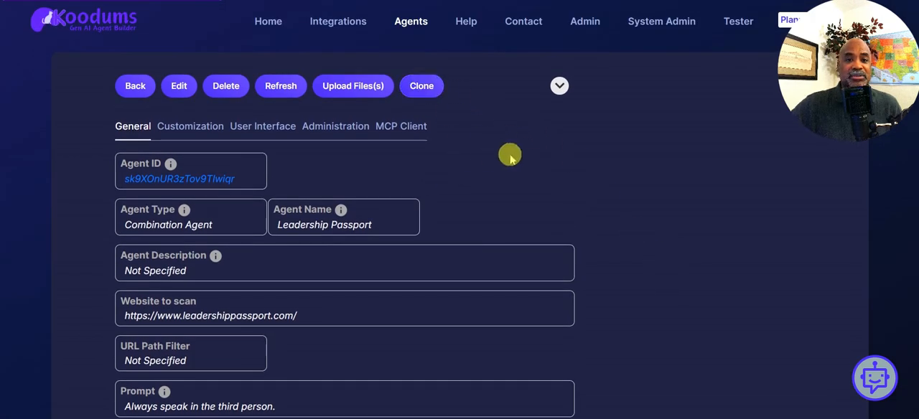
pyautogui.click(561, 87)
pyautogui.click(560, 87)
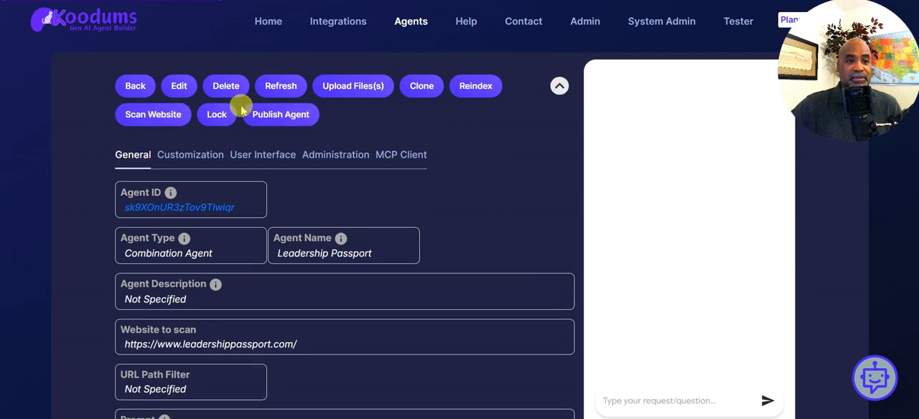
pyautogui.click(167, 119)
pyautogui.click(566, 104)
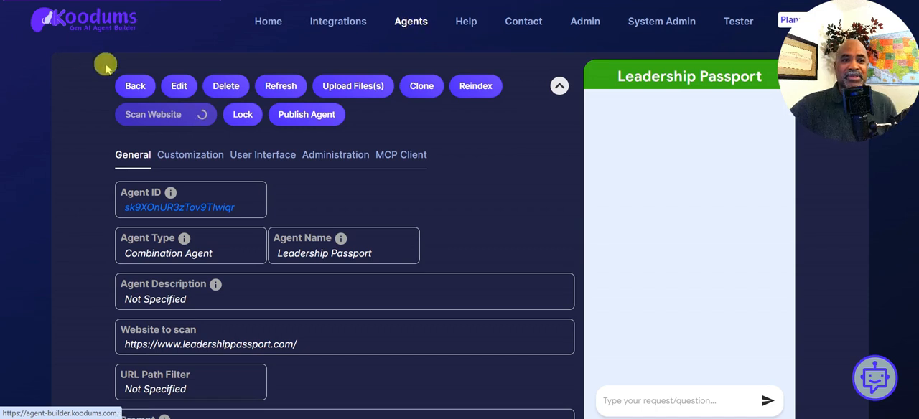
# - Open the existing Leadership Passport agent created on 2025-07-12 and review its status, website, prompt and file list
pyautogui.click(135, 85)
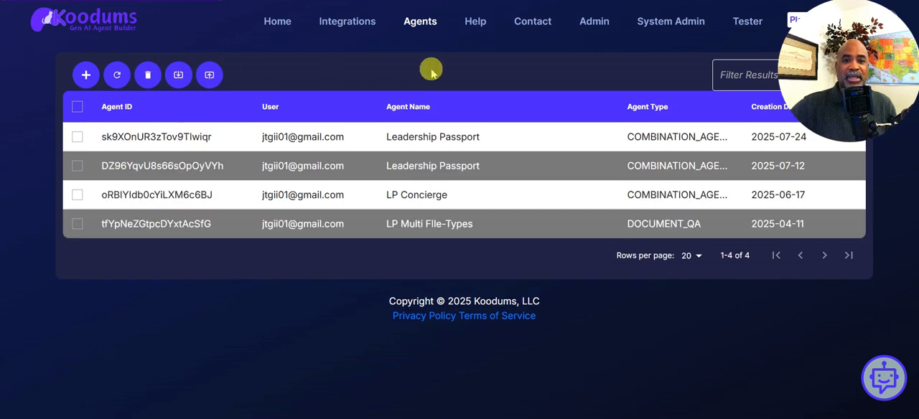
pyautogui.click(419, 165)
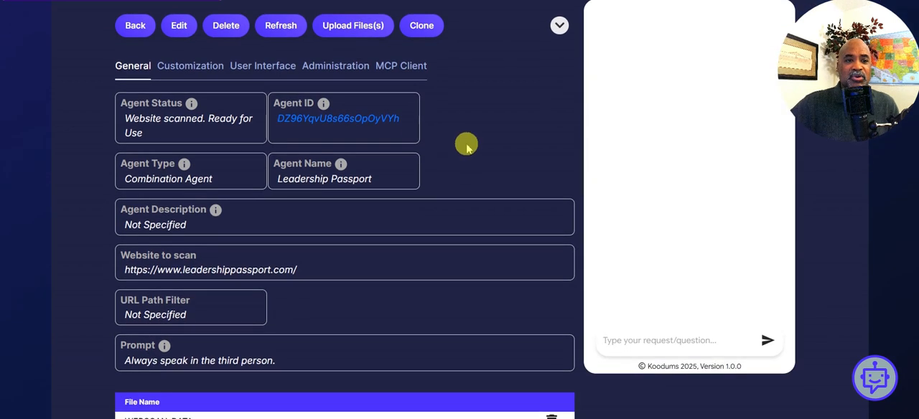
pyautogui.scroll(2, 466, 148)
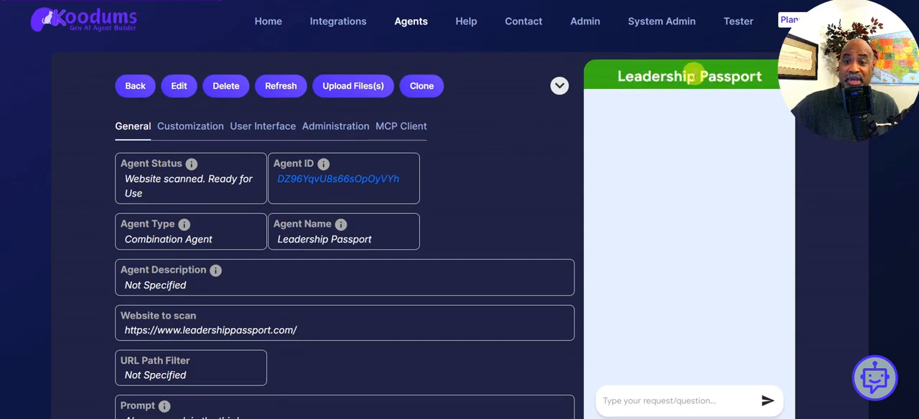
pyautogui.scroll(-2, 499, 131)
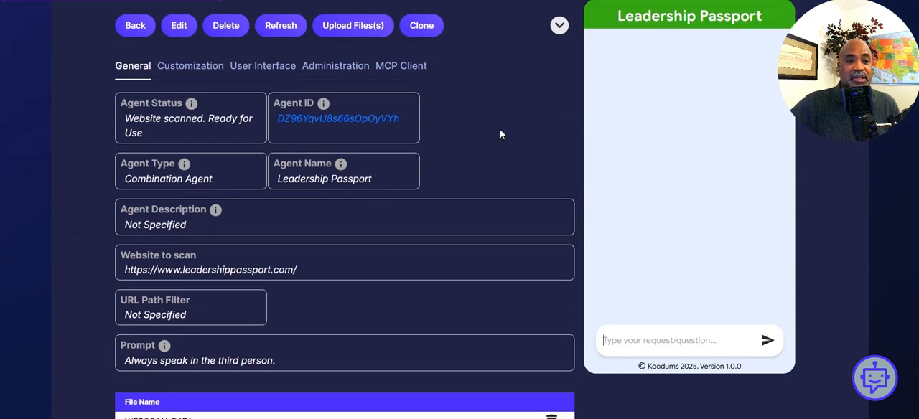
pyautogui.scroll(-2, 499, 129)
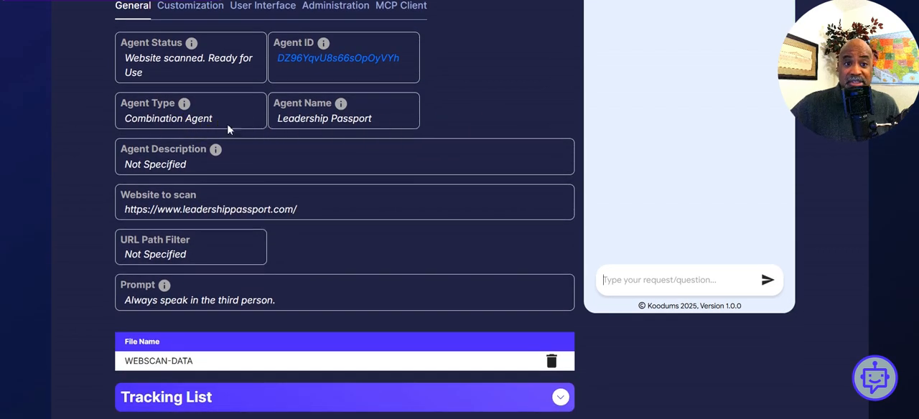
pyautogui.scroll(-1, 441, 117)
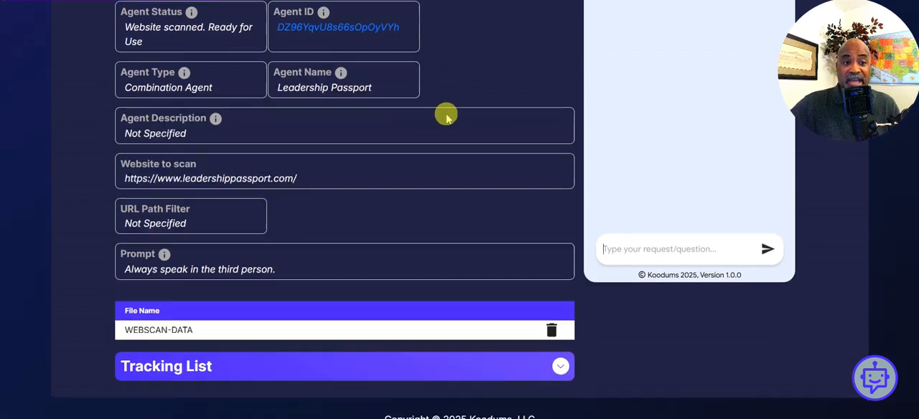
pyautogui.scroll(-2, 445, 117)
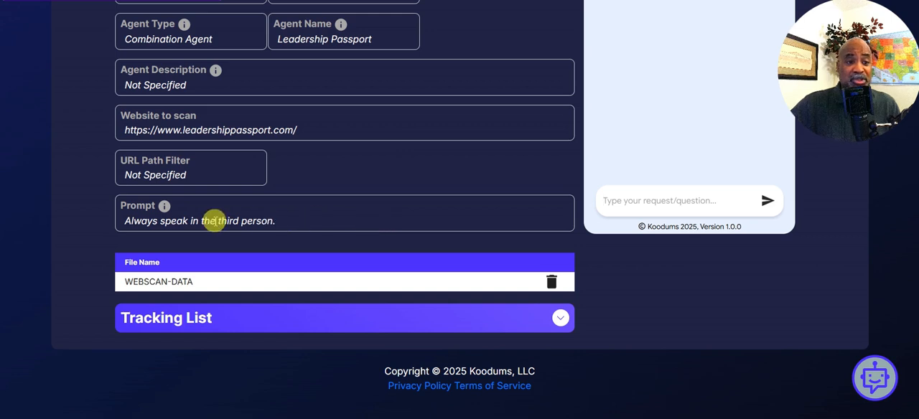
pyautogui.click(292, 222)
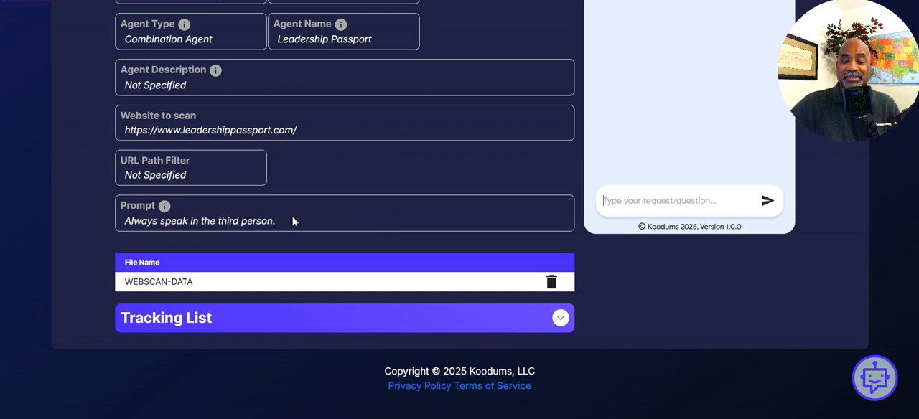
# - Ask the Leadership Passport agent "WHat is LP" in its test chat
pyautogui.scroll(3, 649, 140)
pyautogui.scroll(-2, 649, 139)
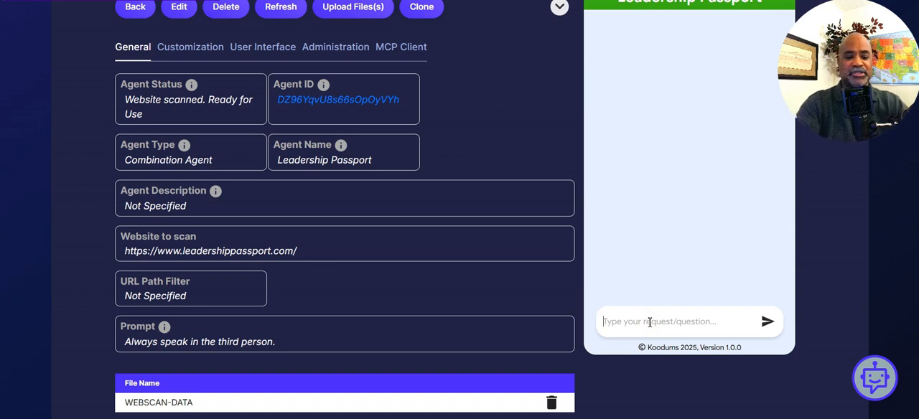
pyautogui.write('WHat is LP')
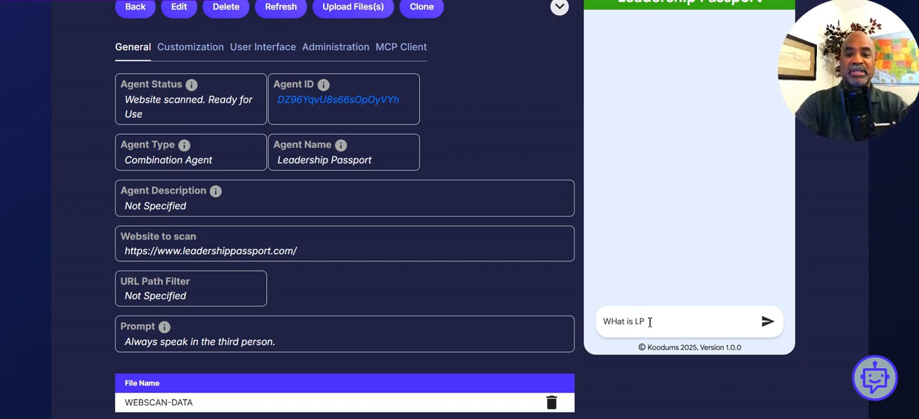
pyautogui.click(648, 322)
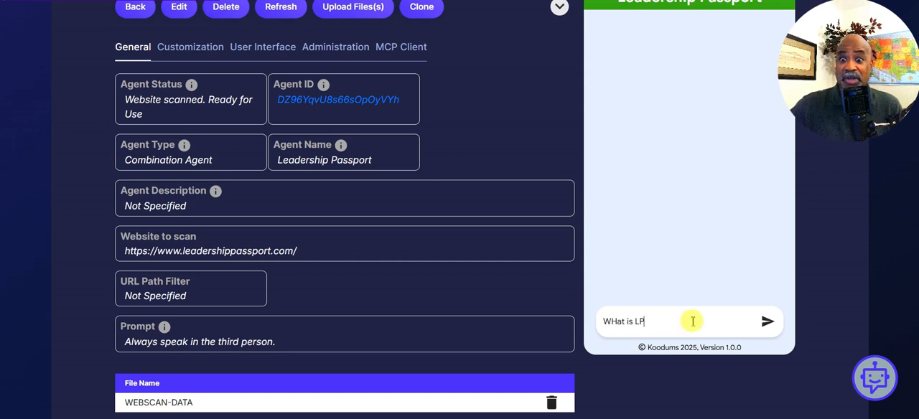
pyautogui.click(766, 322)
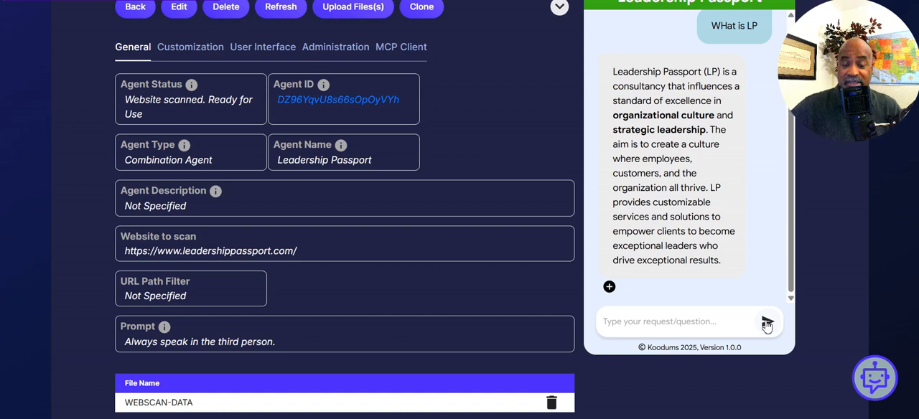
# - Send the message "I am a bad leader." to the Leadership Passport agent in its test chat
pyautogui.click(707, 322)
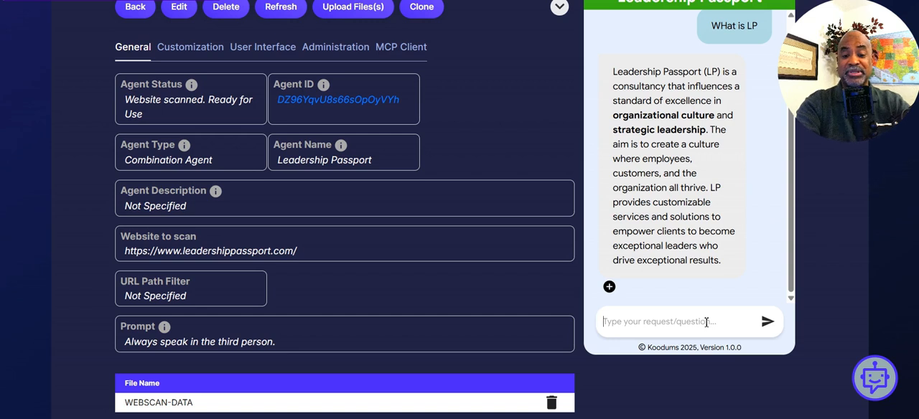
pyautogui.write('I')
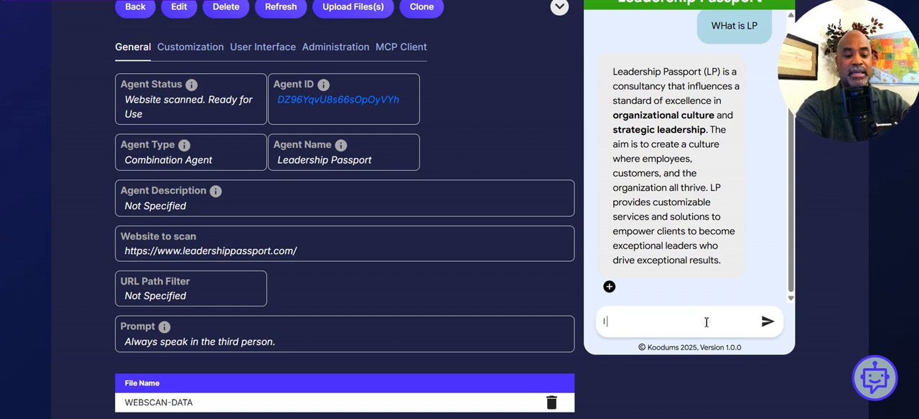
pyautogui.write(' am a ')
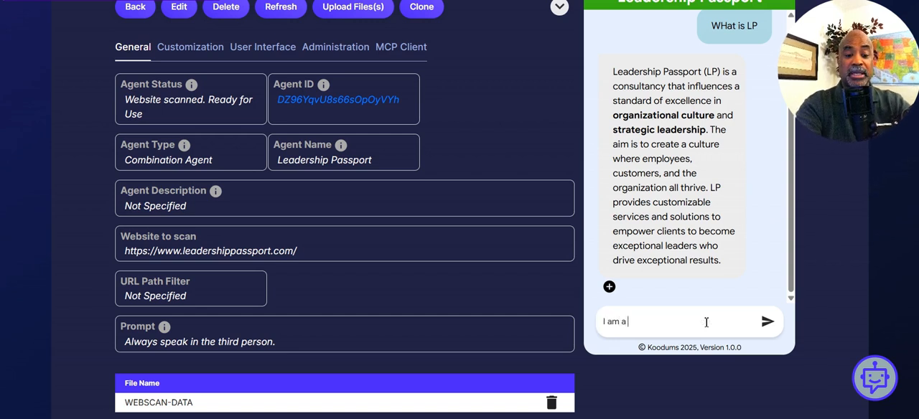
pyautogui.write('bad lea')
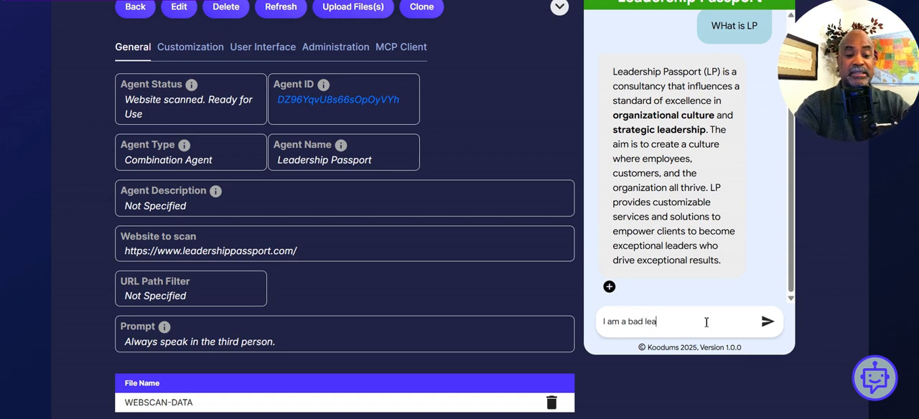
pyautogui.write('der.')
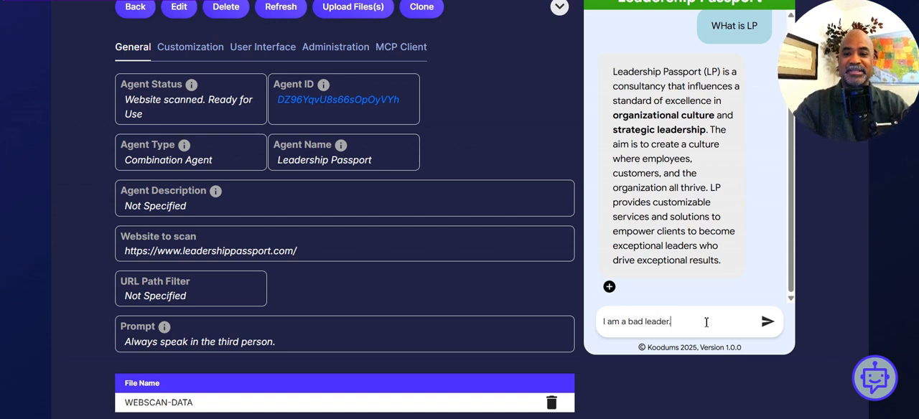
pyautogui.press('Return')
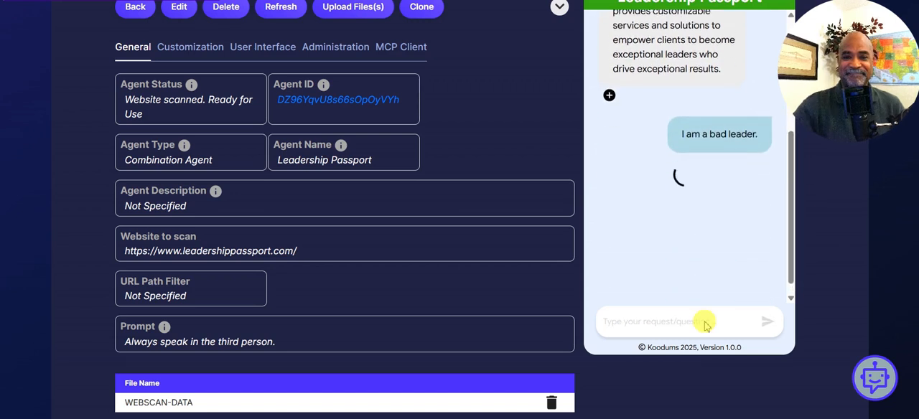